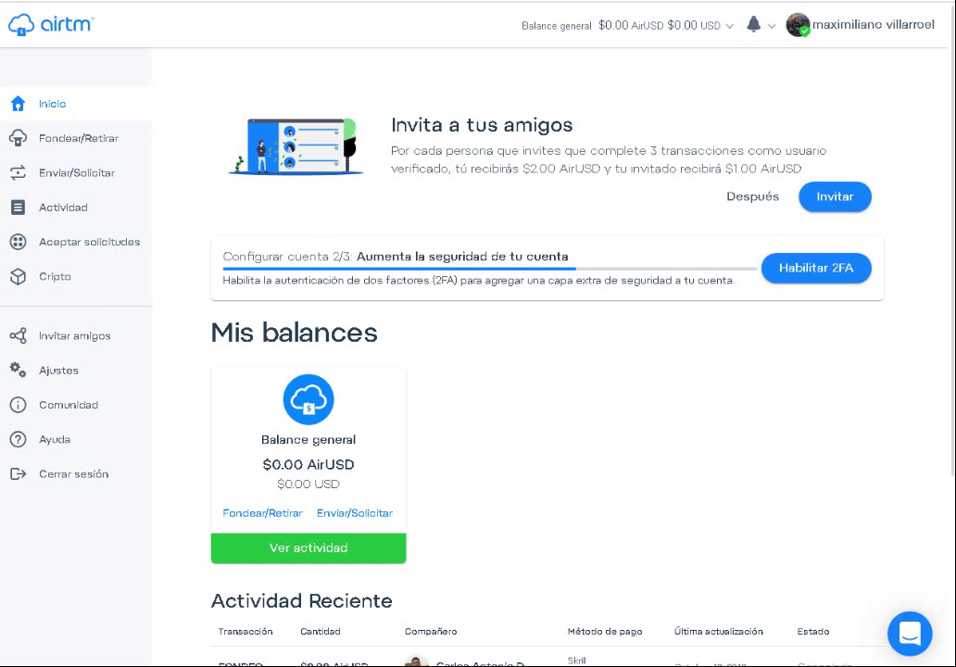
- Open the Fondear/Retirar page and look through the payment methods offered for funding the account
left_click(65, 179)
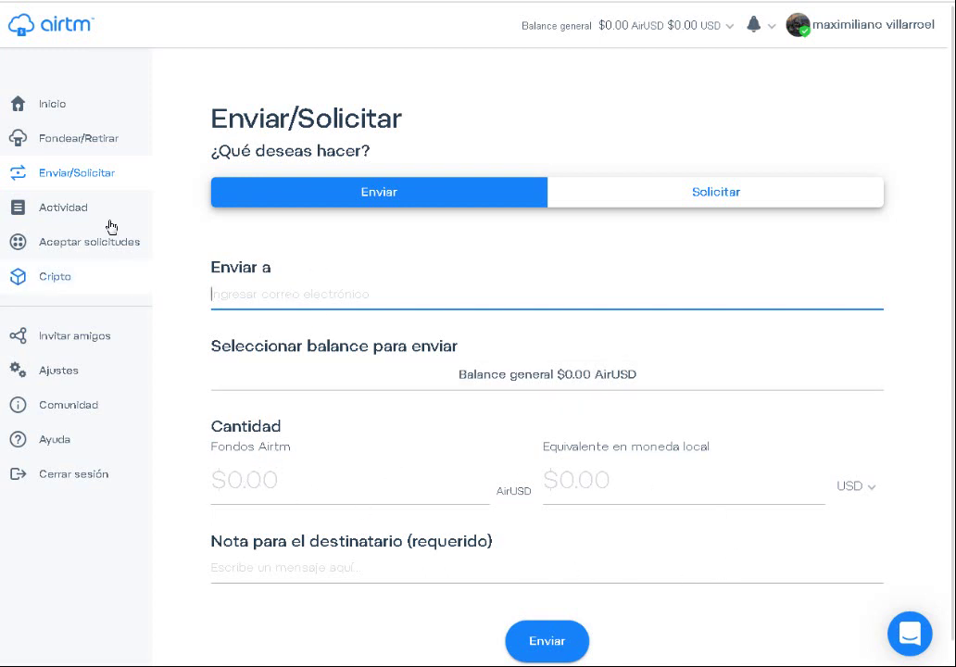
left_click(100, 152)
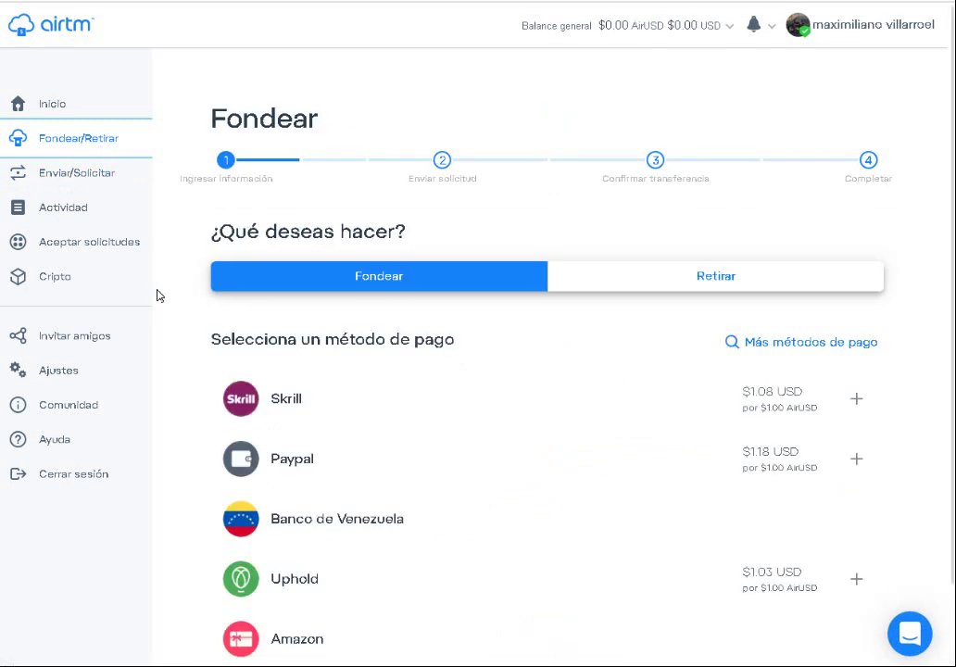
scroll(160, 298, "down", 1)
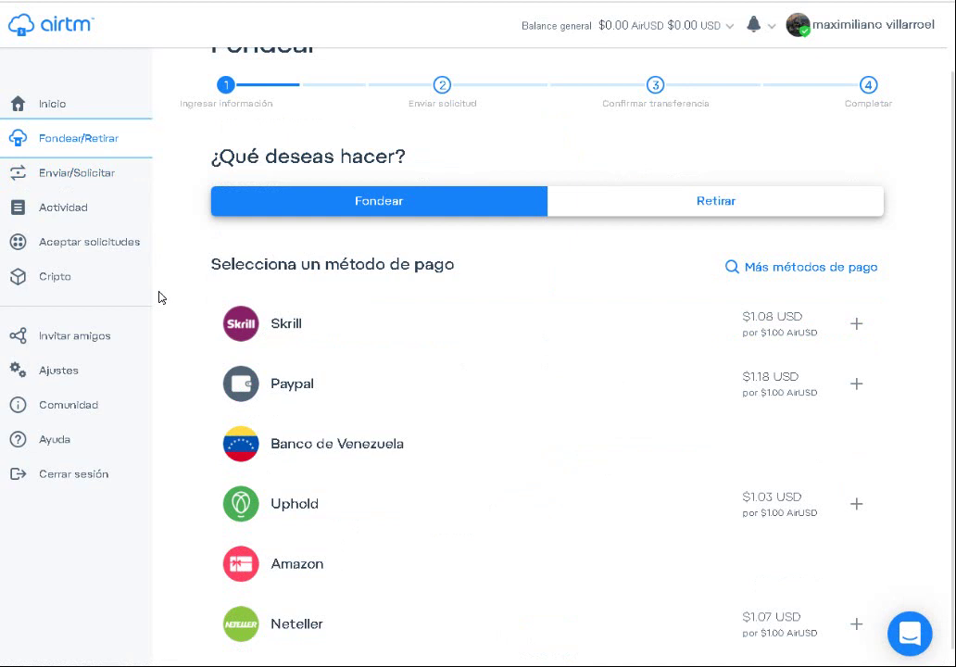
scroll(160, 297, "down", 1)
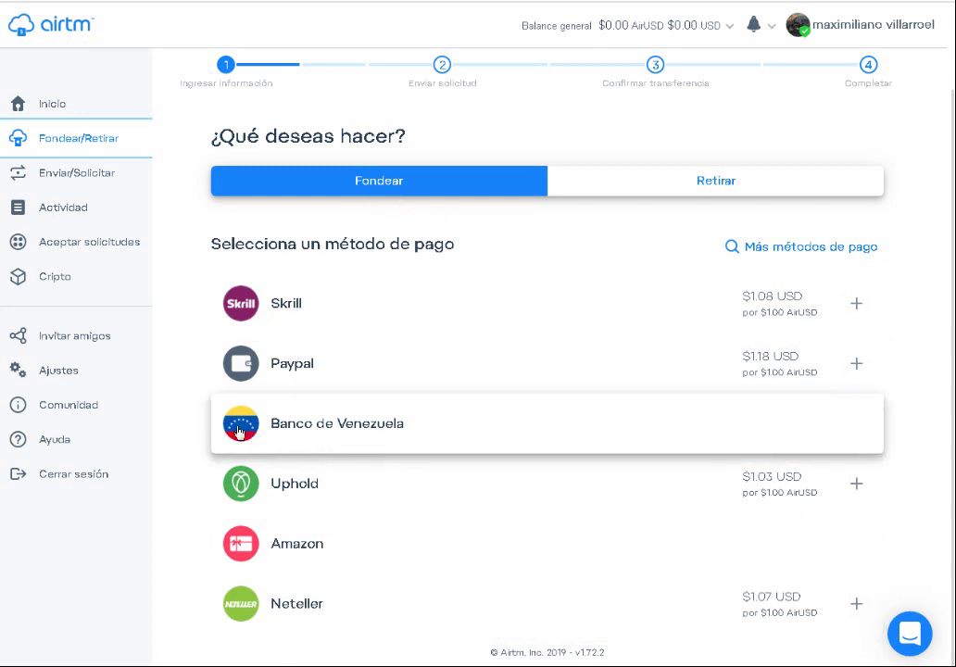
- Examine the list of Venezuelan banks offered under Banco de Venezuela, and close the list
left_click(440, 426)
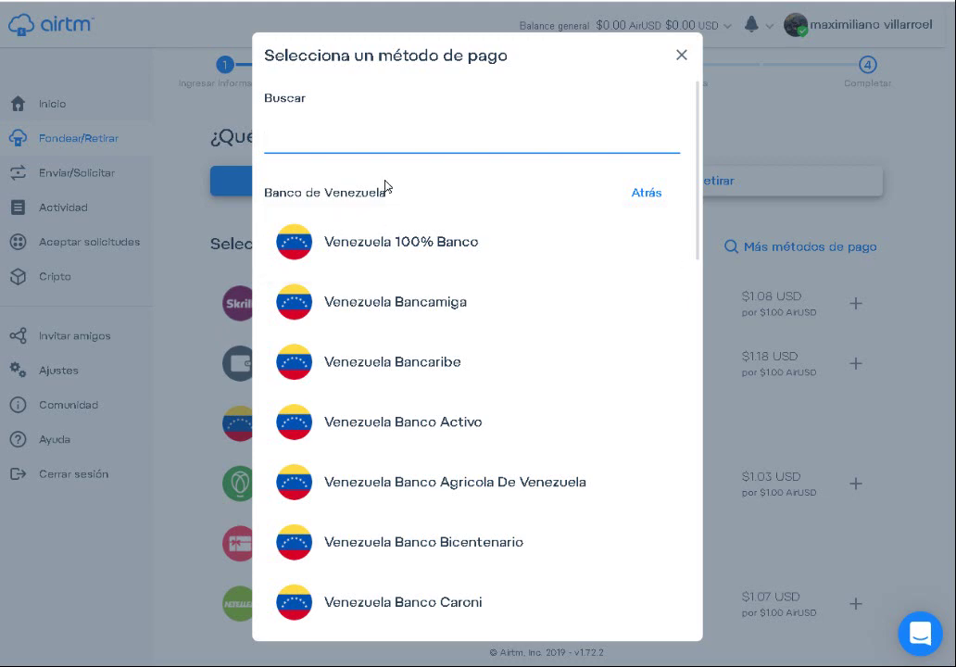
scroll(386, 187, "down", 4)
scroll(387, 186, "down", 8)
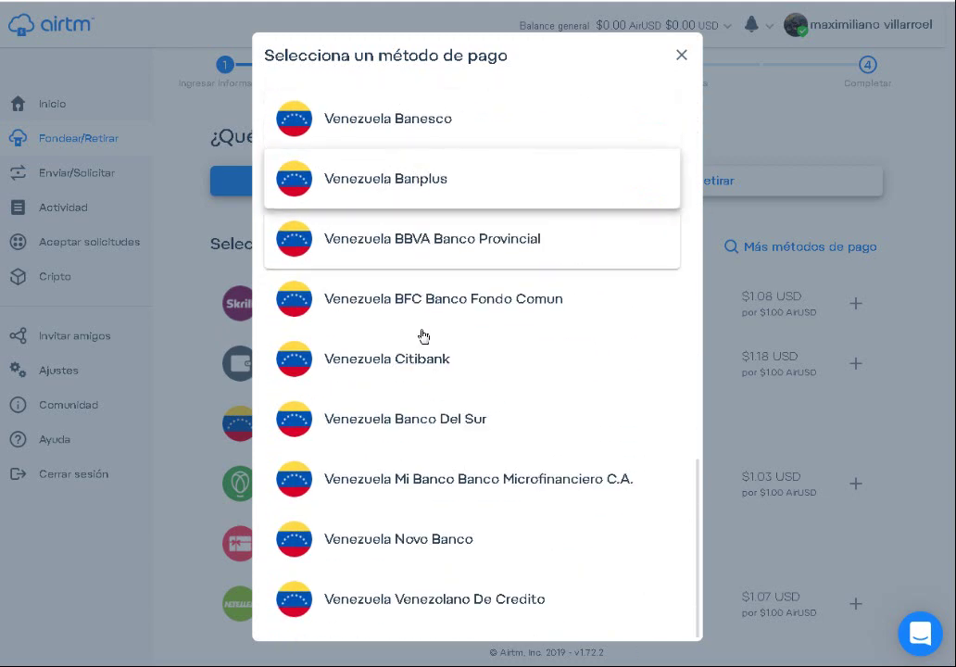
left_click(683, 56)
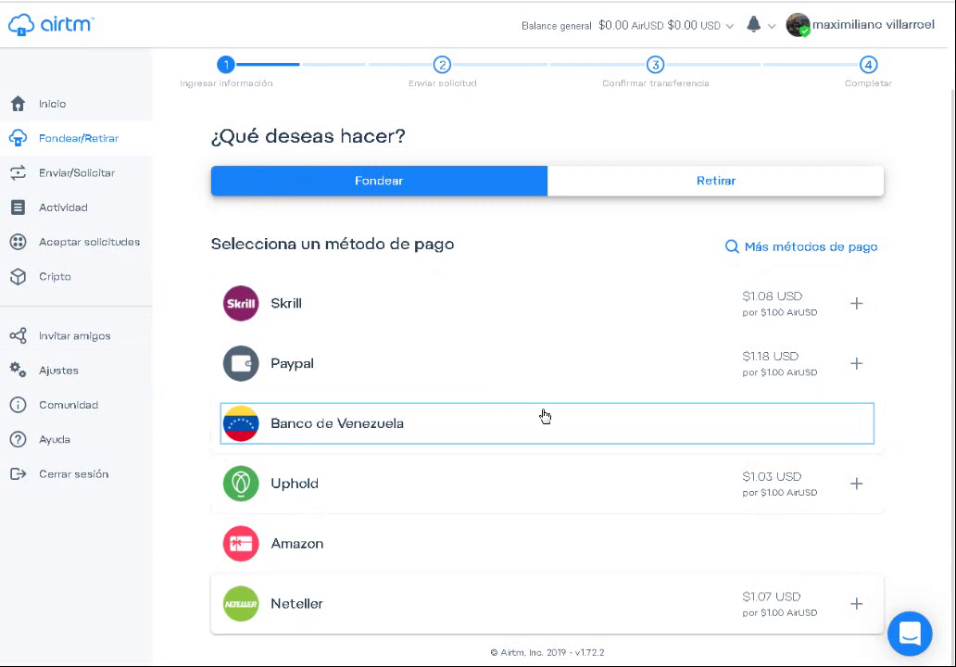
- Submit a PayPal funding request for 10 USD using the Standard match option
left_click(313, 364)
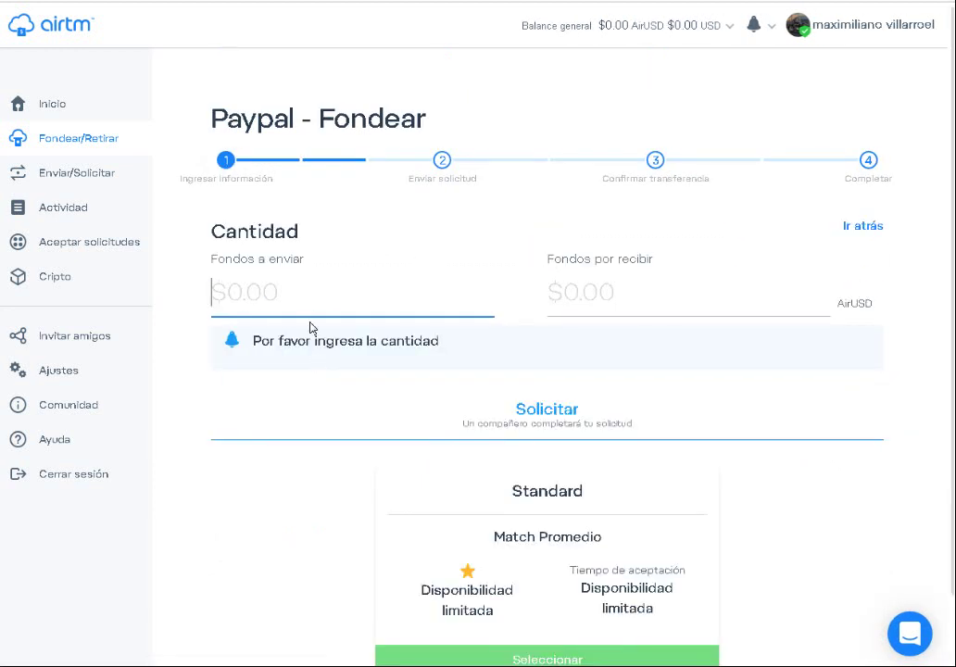
left_click(311, 301)
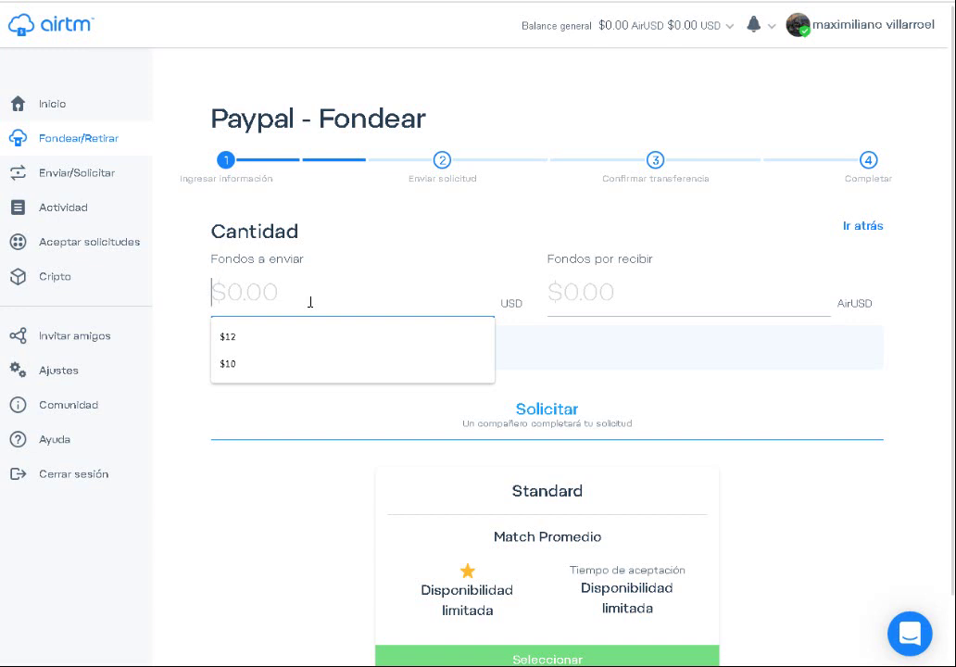
type("10")
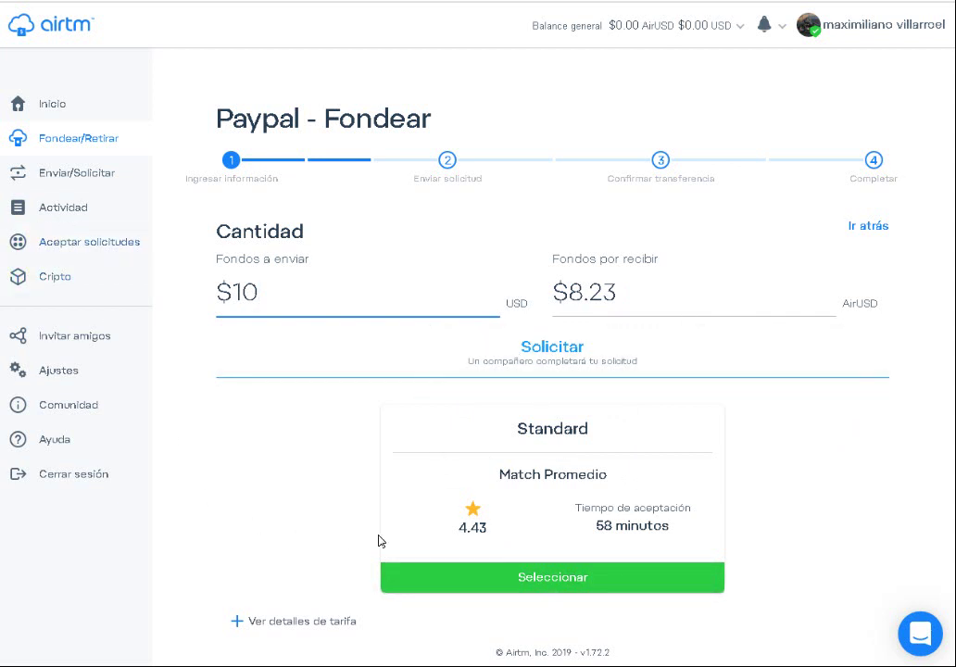
left_click(537, 591)
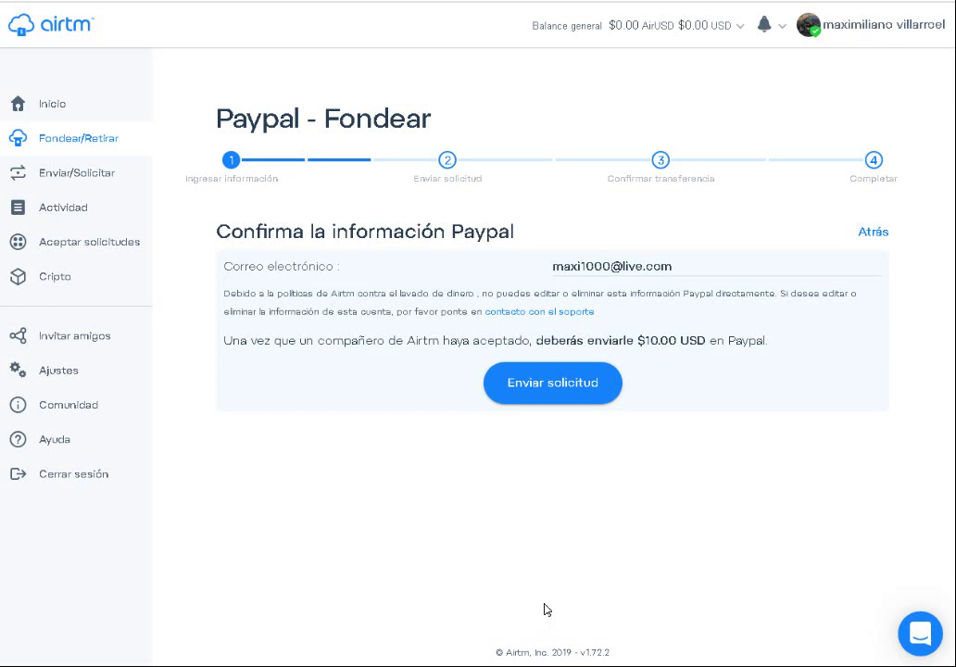
left_click(552, 400)
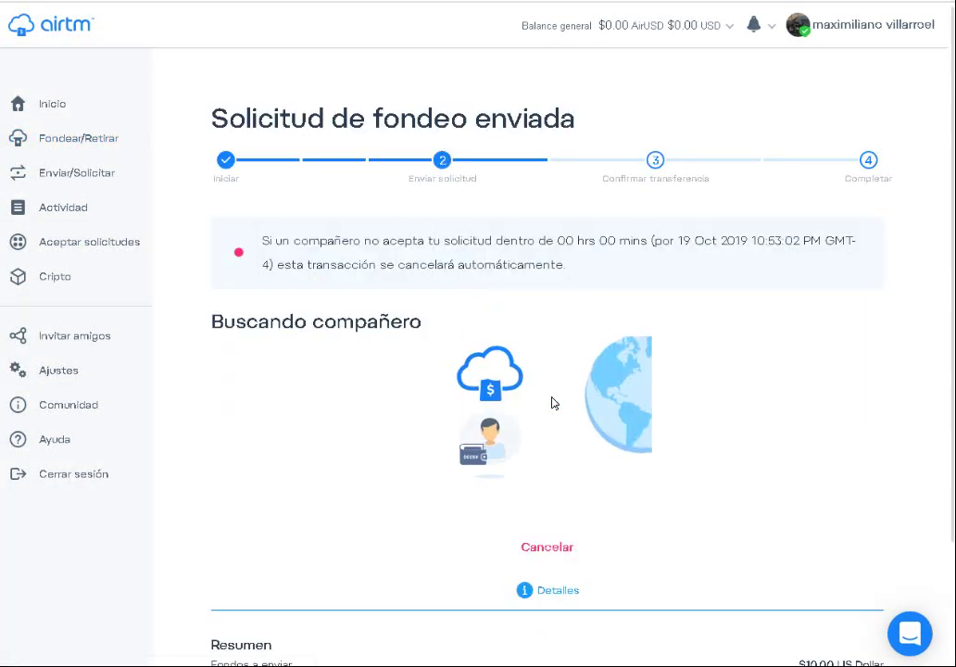
- Examine the submitted funding request's progress stages, acceptance deadline and transaction summary
scroll(550, 400, "down", 2)
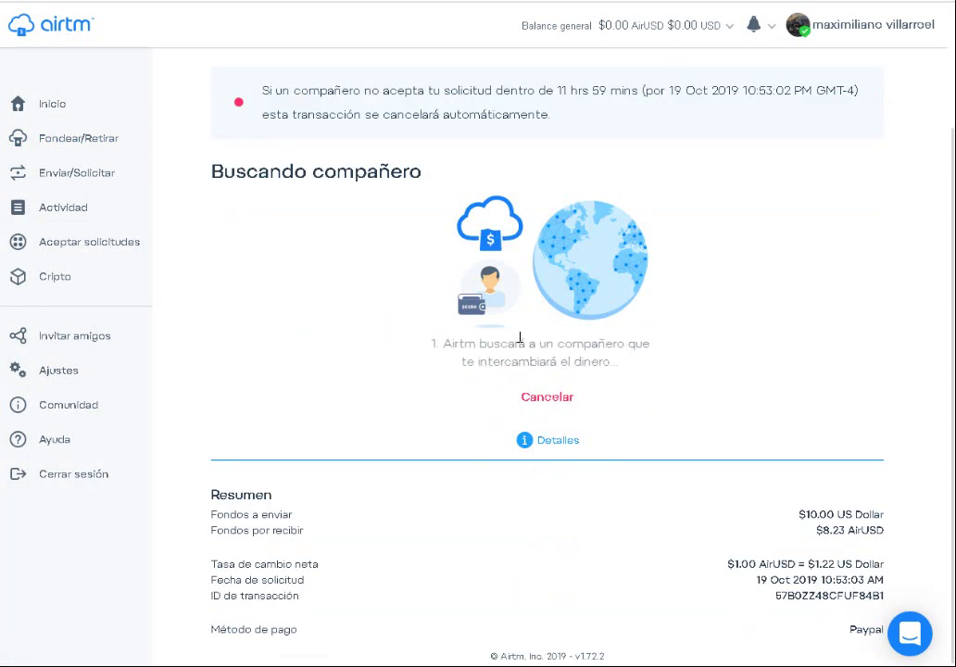
scroll(521, 343, "up", 2)
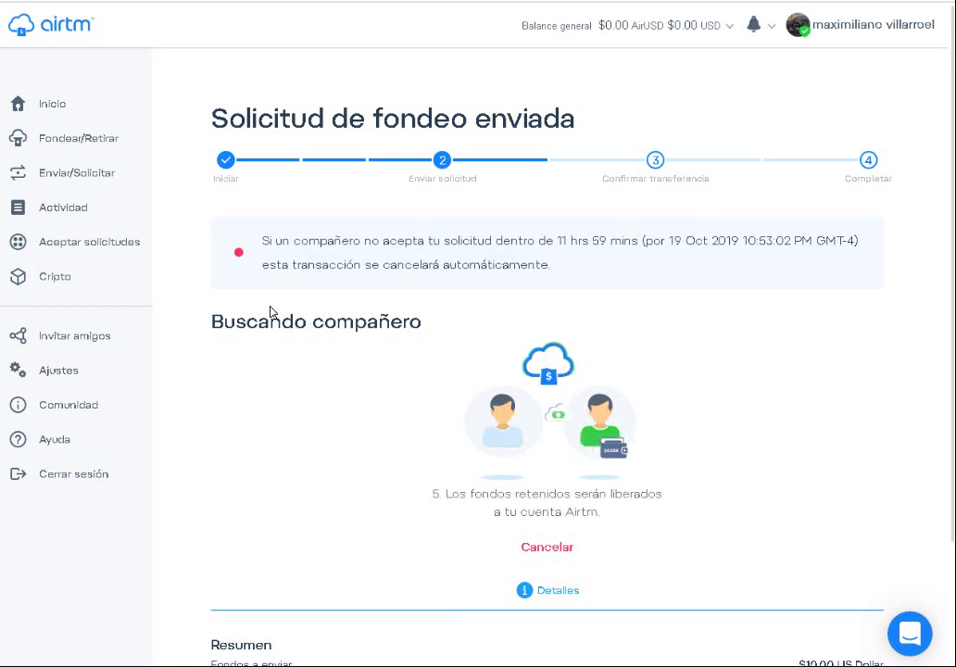
scroll(338, 474, "down", 2)
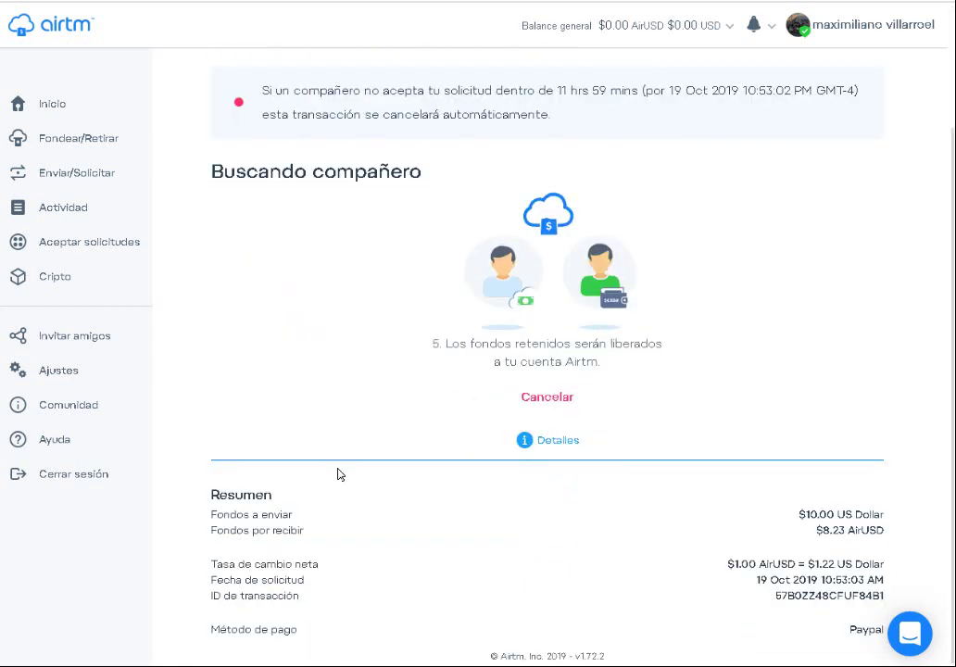
scroll(337, 473, "up", 2)
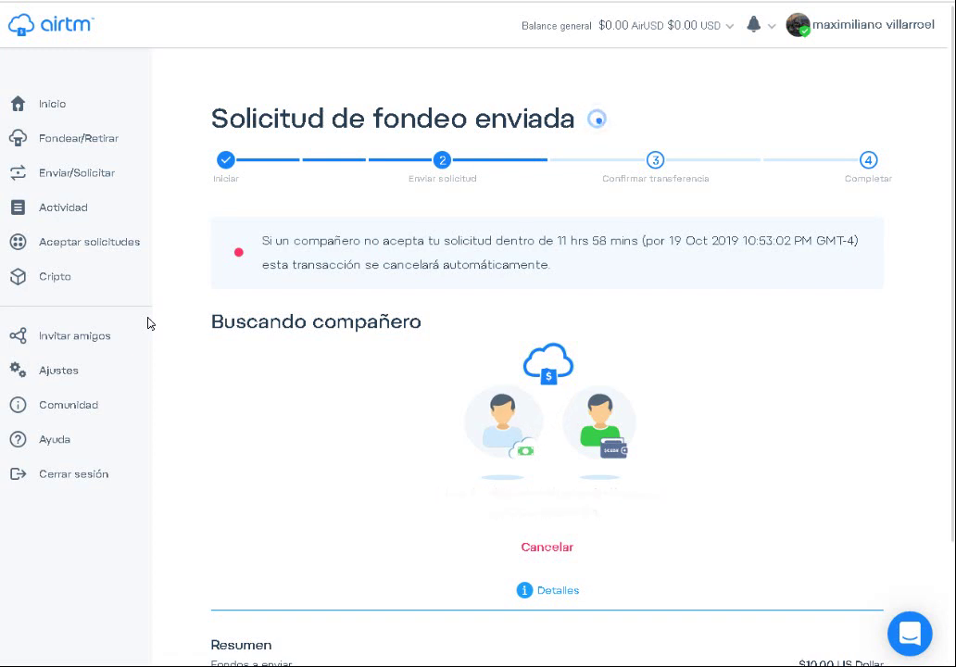
scroll(491, 304, "down", 1)
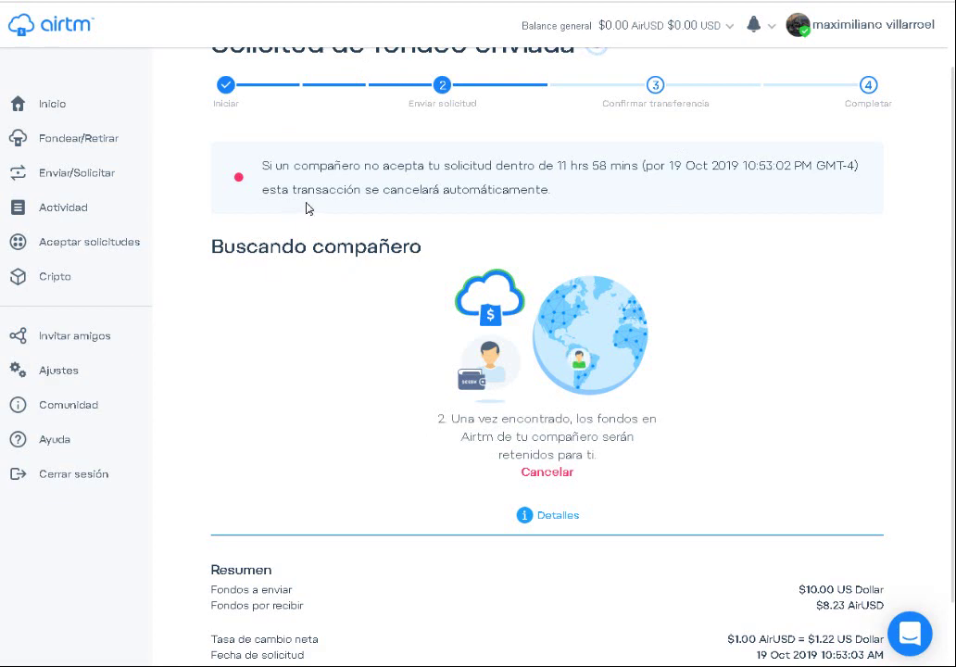
scroll(406, 331, "down", 1)
scroll(405, 330, "up", 1)
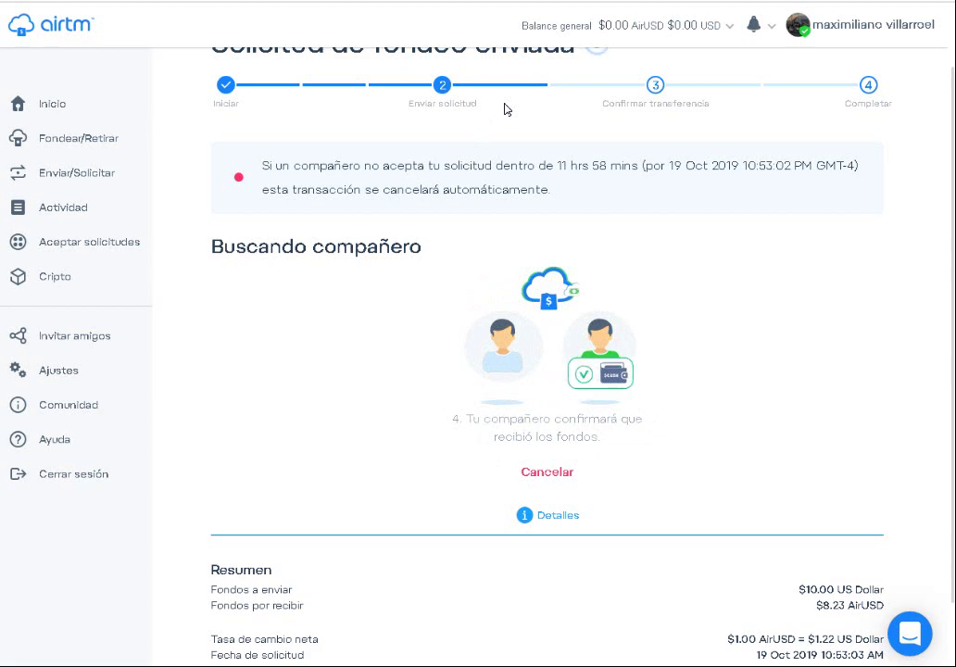
scroll(505, 110, "down", 1)
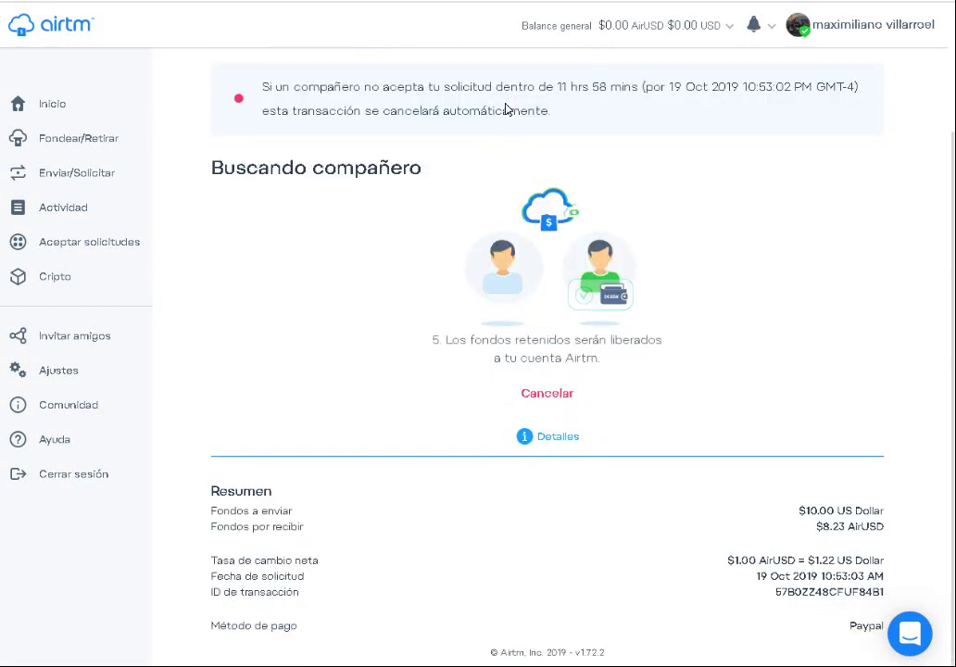
scroll(505, 110, "up", 2)
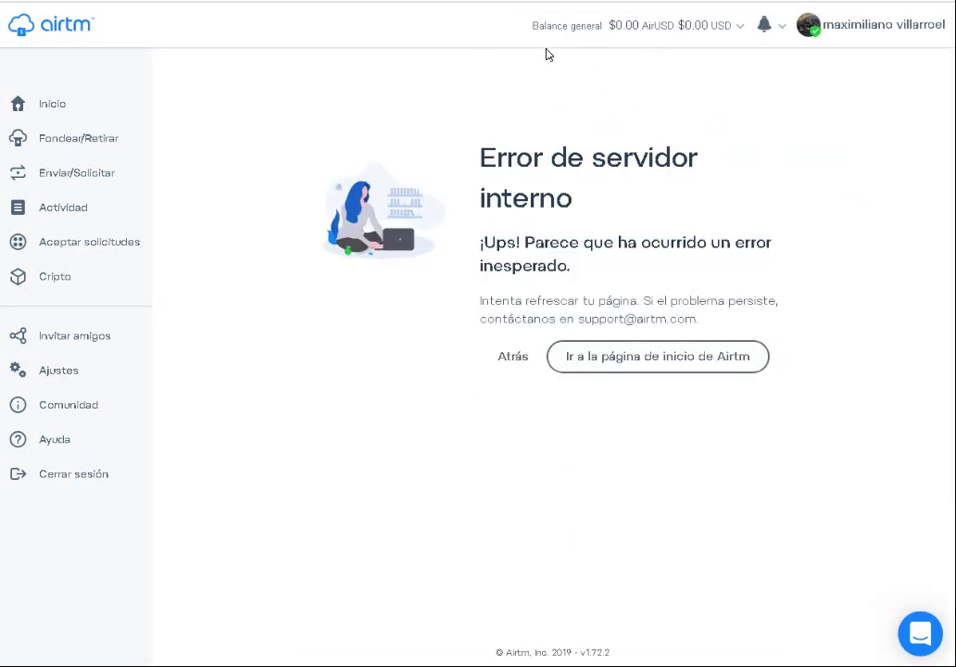
- Return to the home page and open the Retirar payment methods for withdrawing funds
left_click(621, 363)
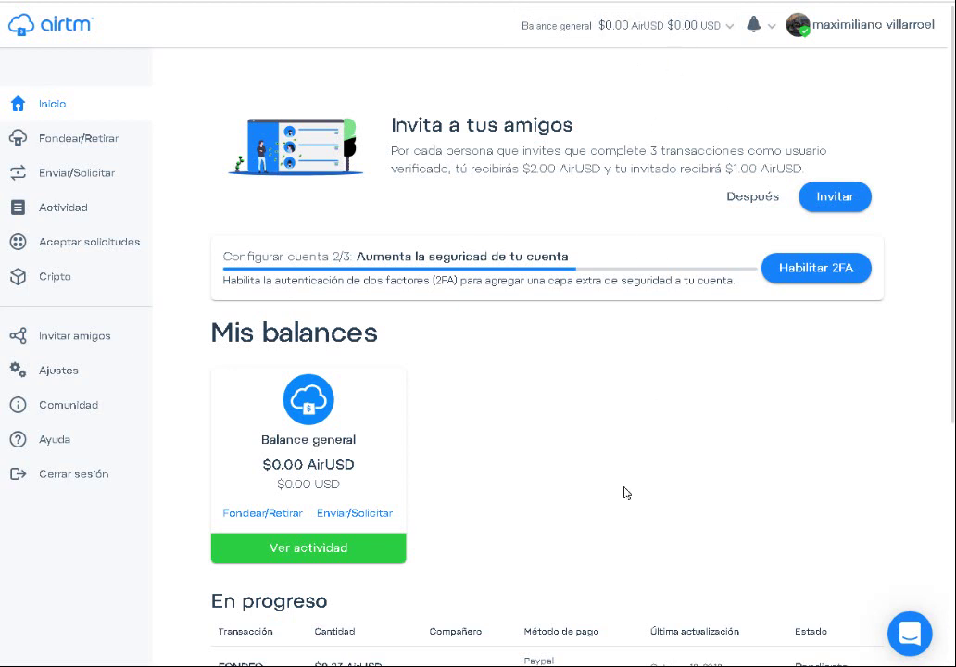
left_click(112, 151)
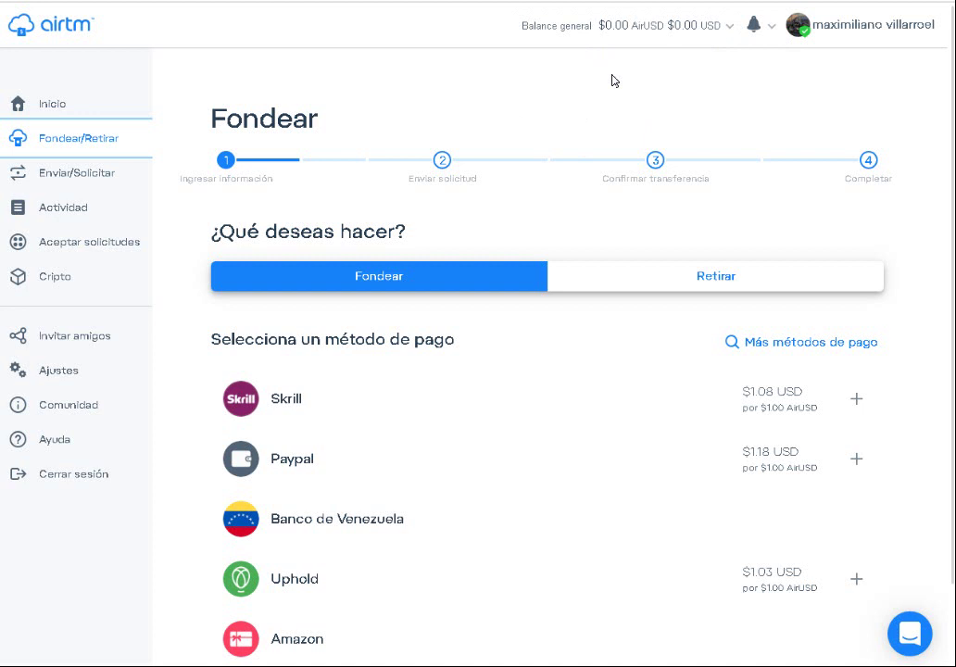
left_click(696, 278)
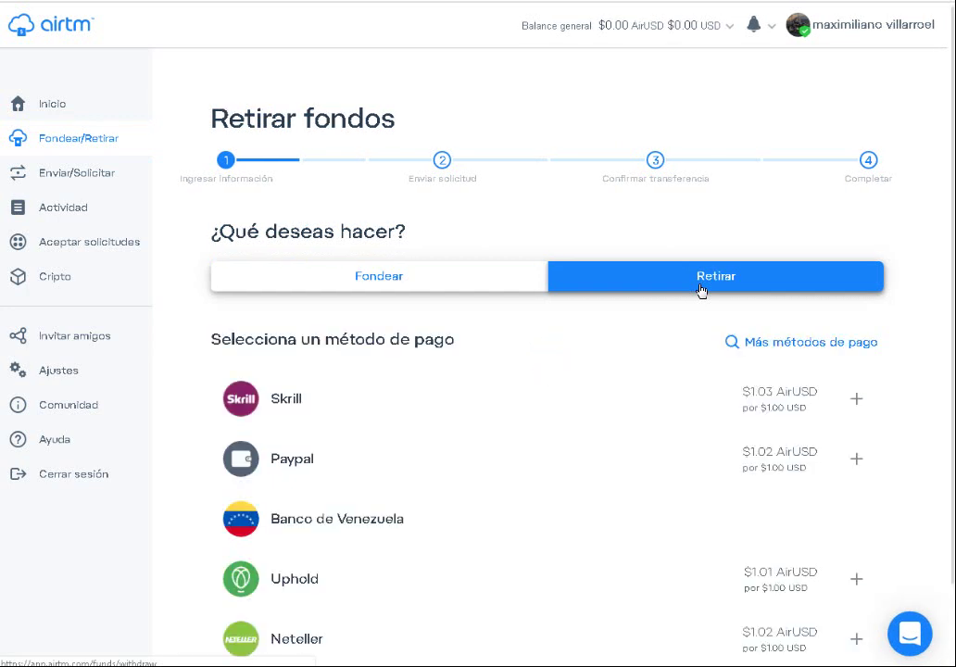
scroll(701, 290, "down", 1)
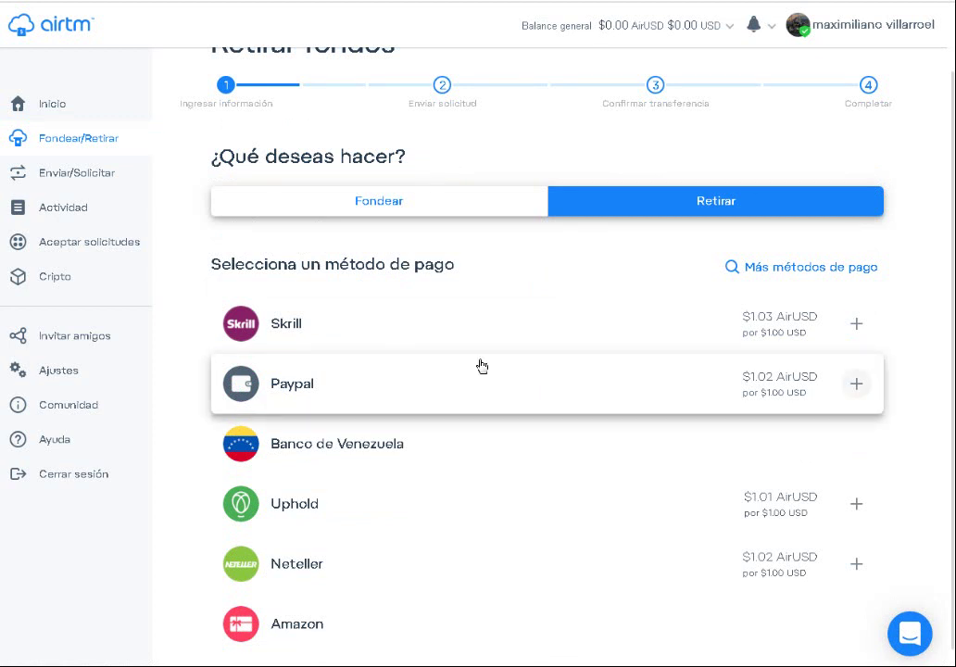
scroll(337, 331, "down", 1)
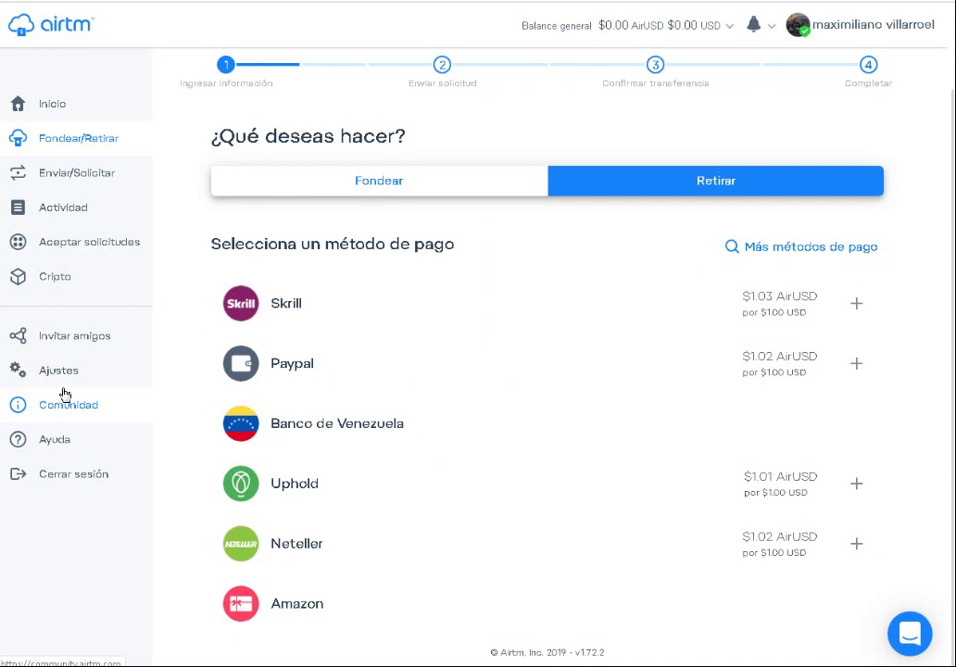
- Try to request a withdrawal of 8 AirUSD through Skrill with the Standard match option
left_click(334, 315)
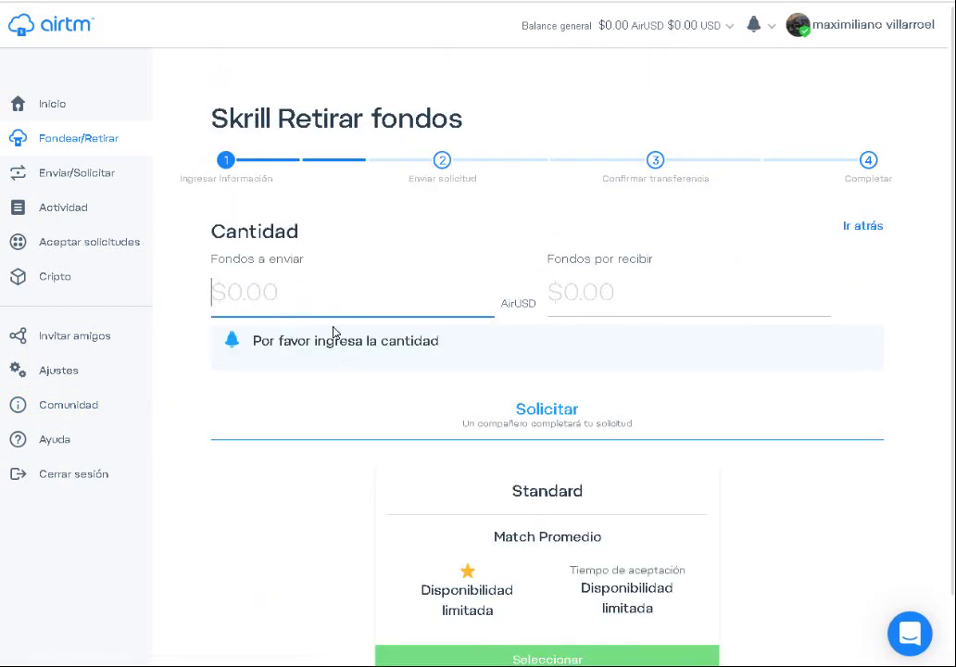
left_click(325, 301)
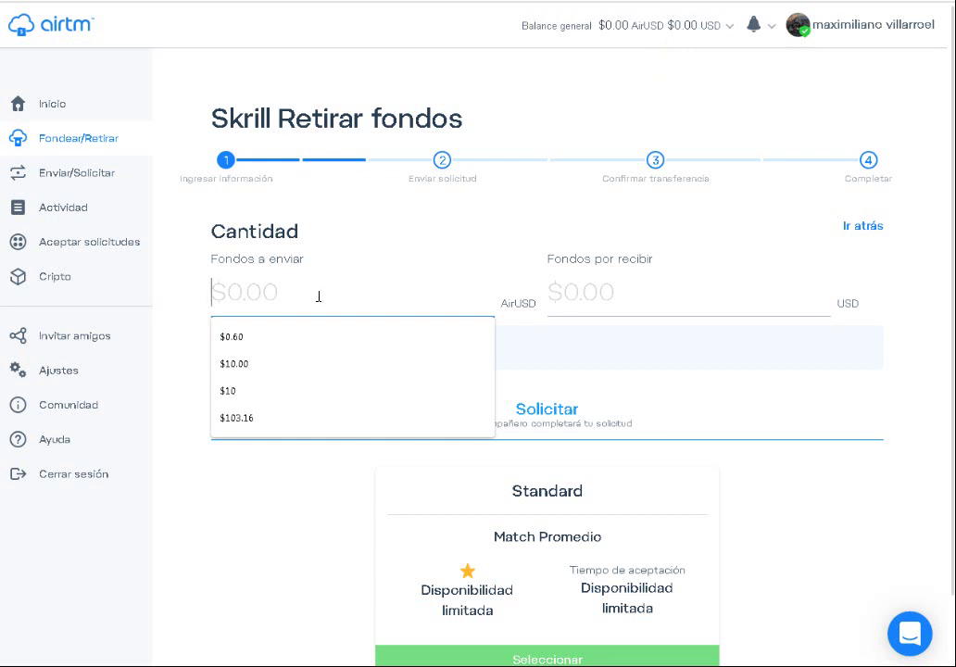
type("8")
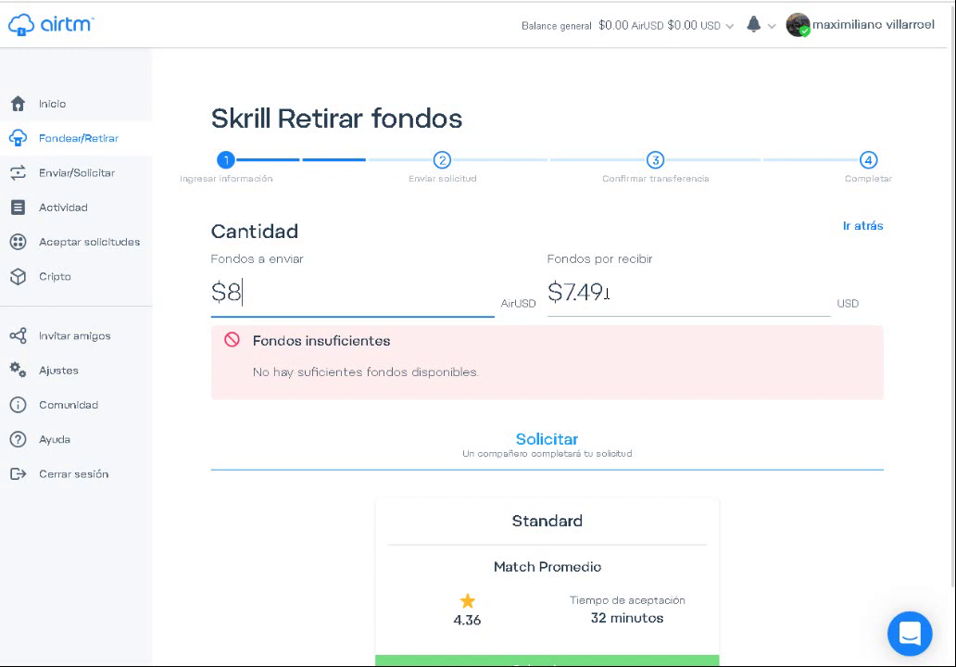
scroll(537, 291, "down", 1)
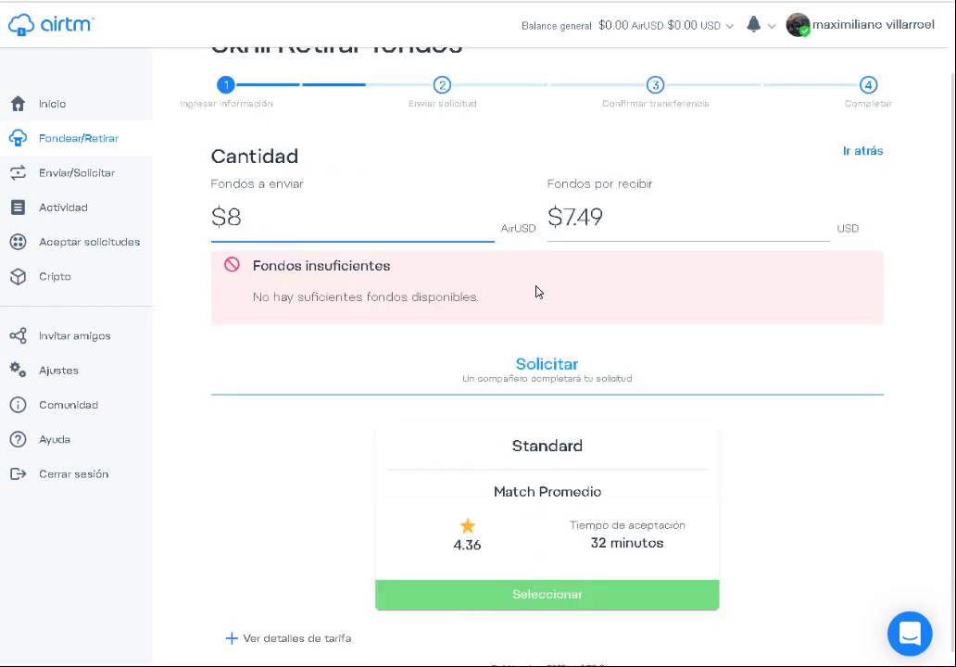
left_click(568, 593)
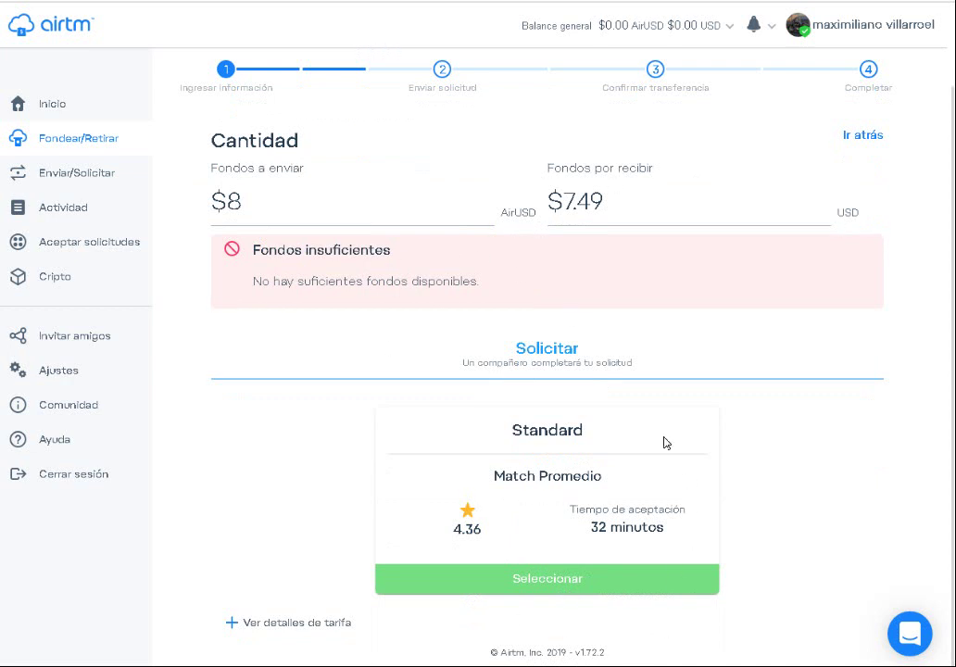
scroll(677, 228, "up", 1)
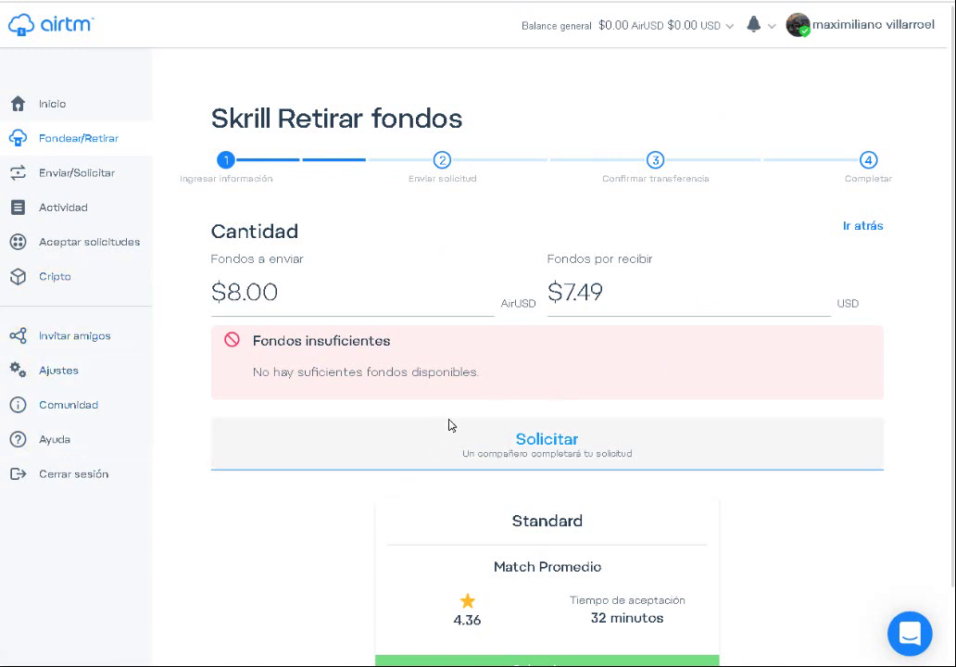
scroll(450, 421, "down", 1)
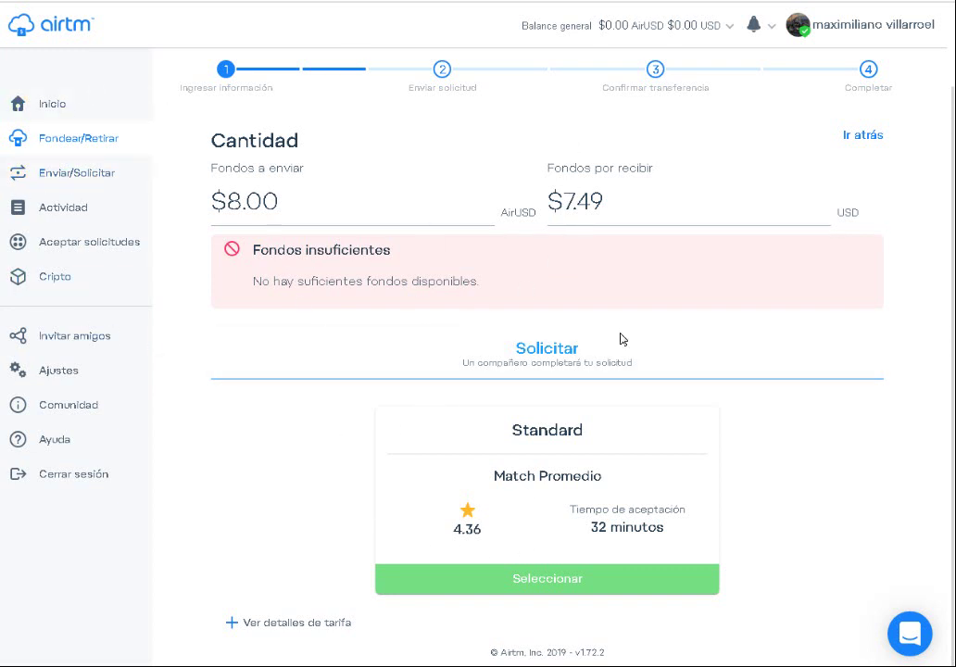
- Open the home page and examine the in-progress and recent transactions
left_click(121, 110)
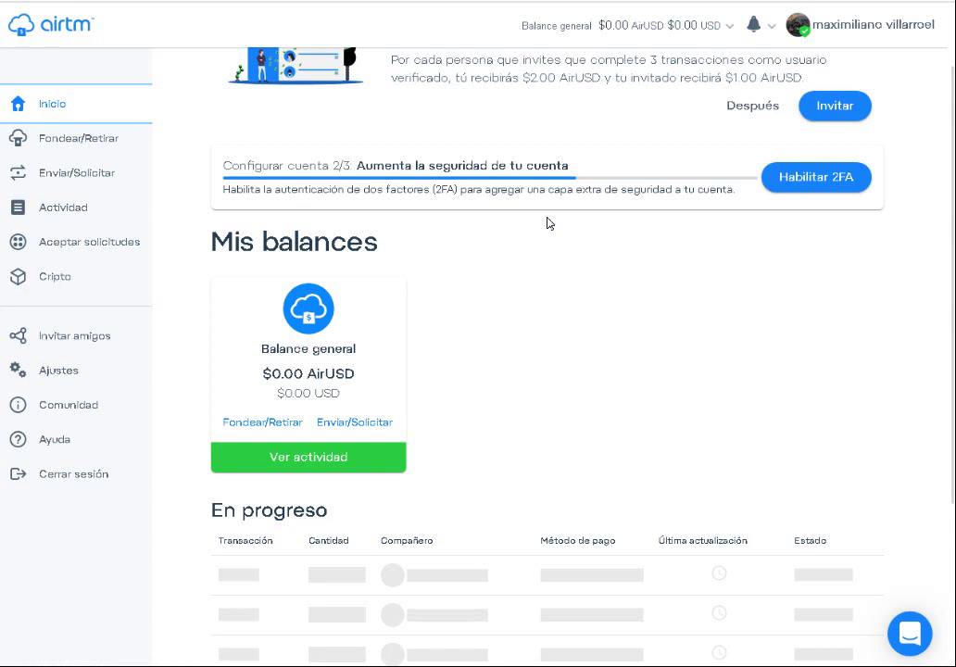
scroll(546, 223, "up", 1)
scroll(547, 223, "down", 3)
scroll(547, 224, "up", 1)
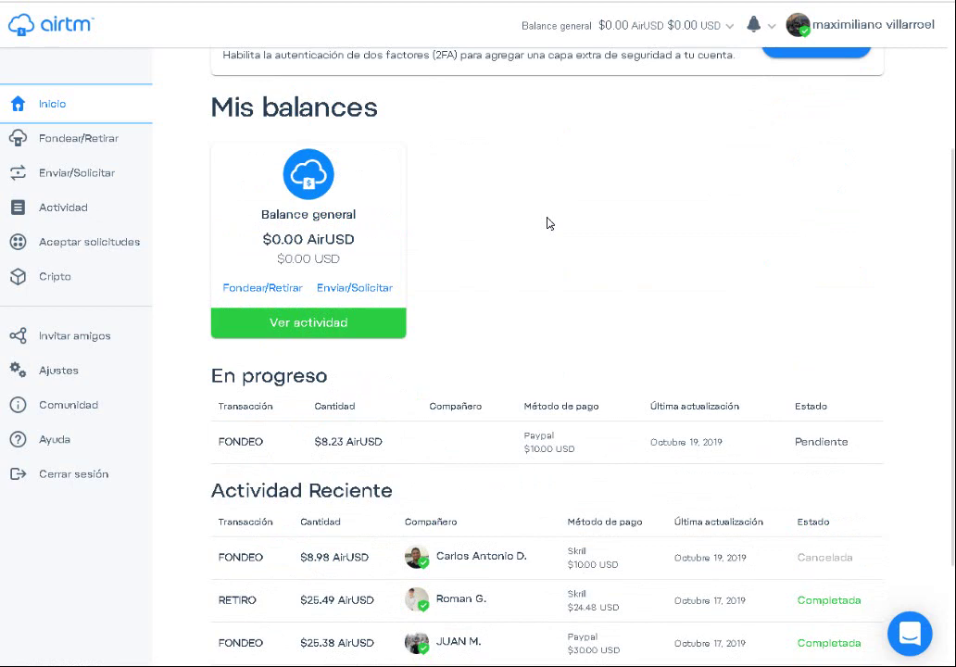
scroll(547, 224, "down", 2)
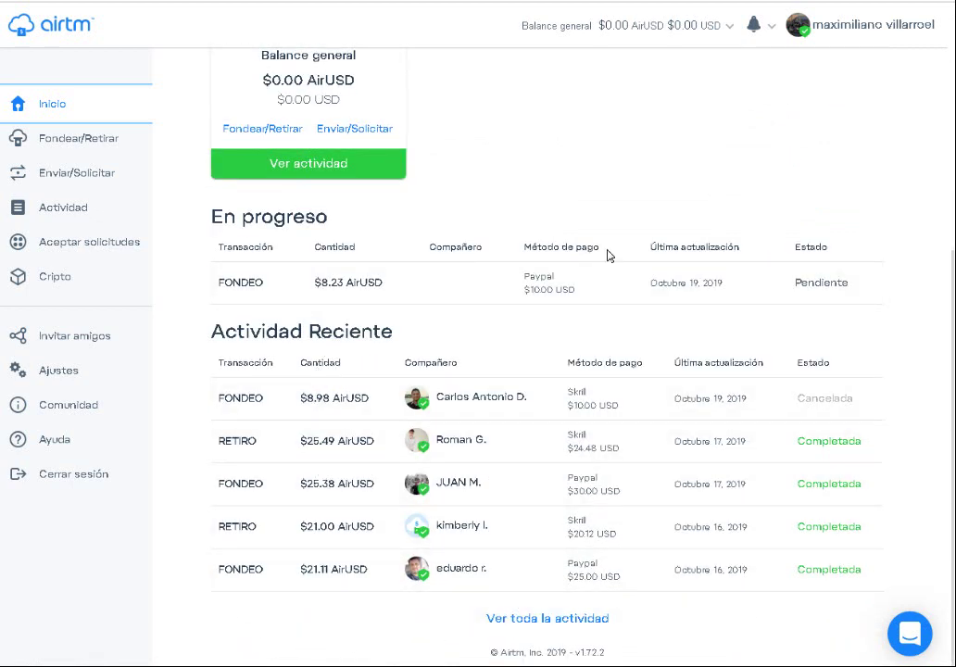
scroll(607, 256, "up", 1)
scroll(607, 256, "up", 4)
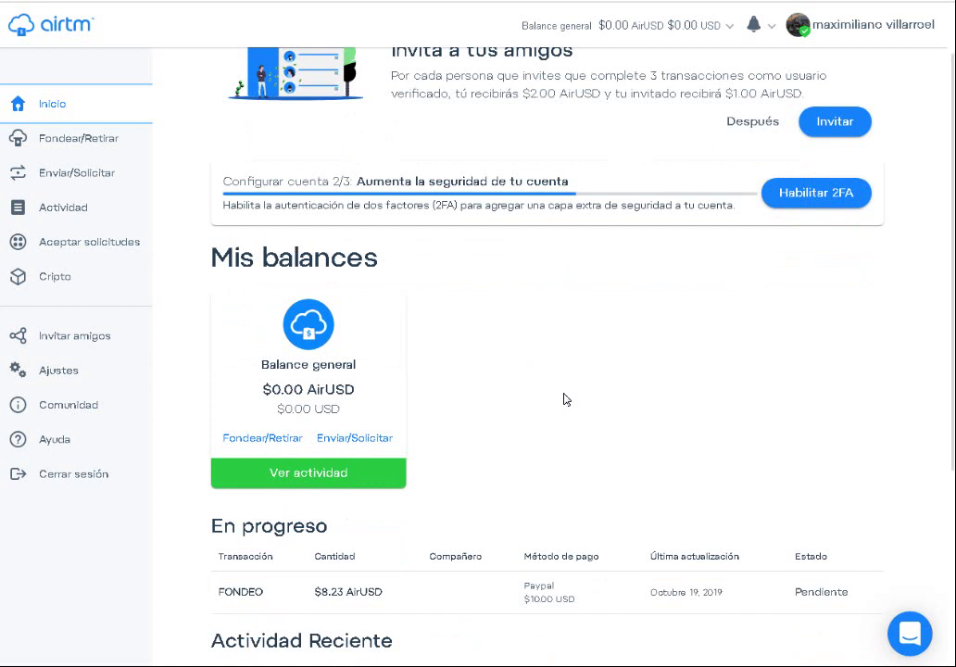
scroll(515, 351, "up", 1)
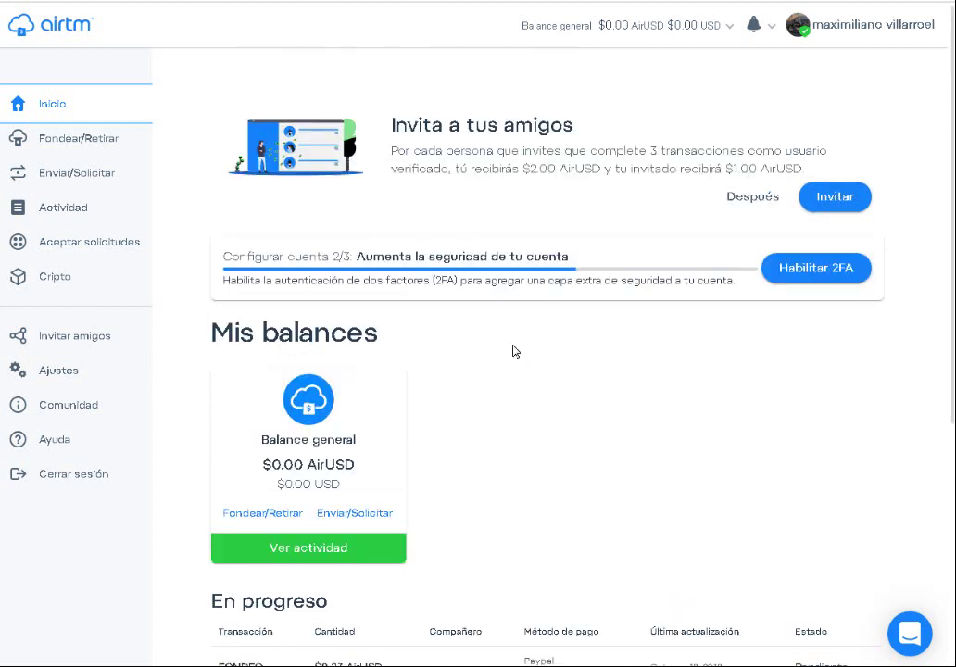